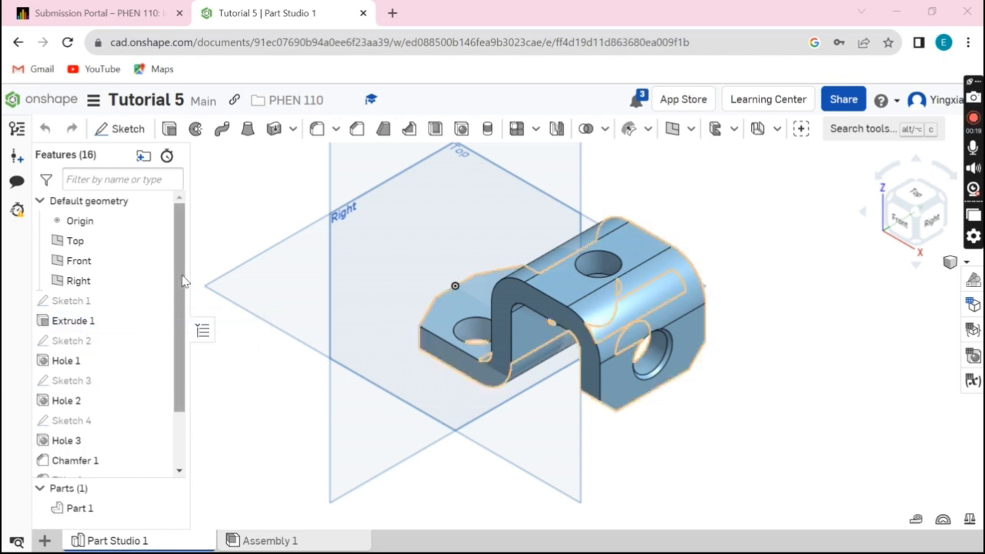
# Open Sketch 1 from the feature list, view it normal to its sketch plane, examine the bracket profile's dimensions, and close the sketch
pyautogui.scroll(-2, 183, 282)
pyautogui.scroll(2, 179, 289)
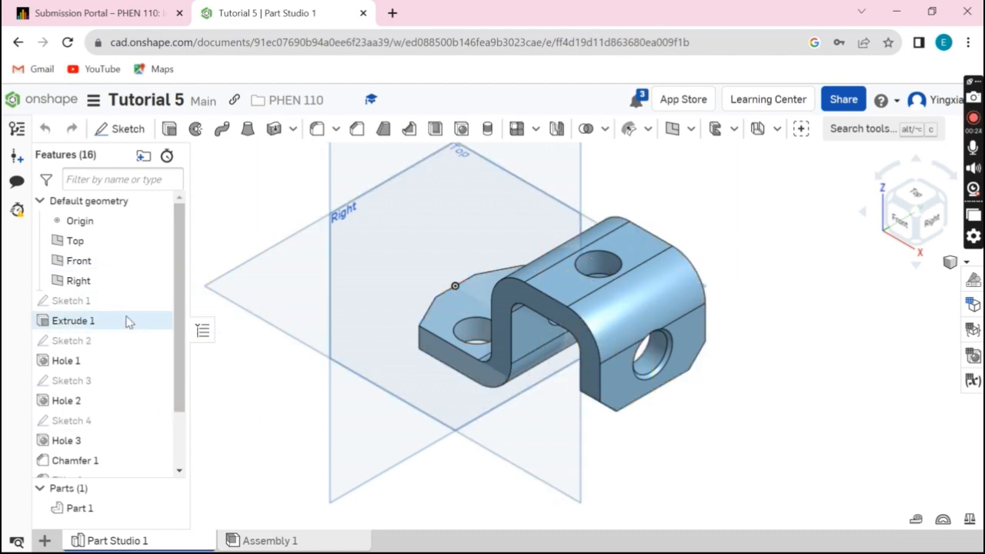
pyautogui.click(93, 308)
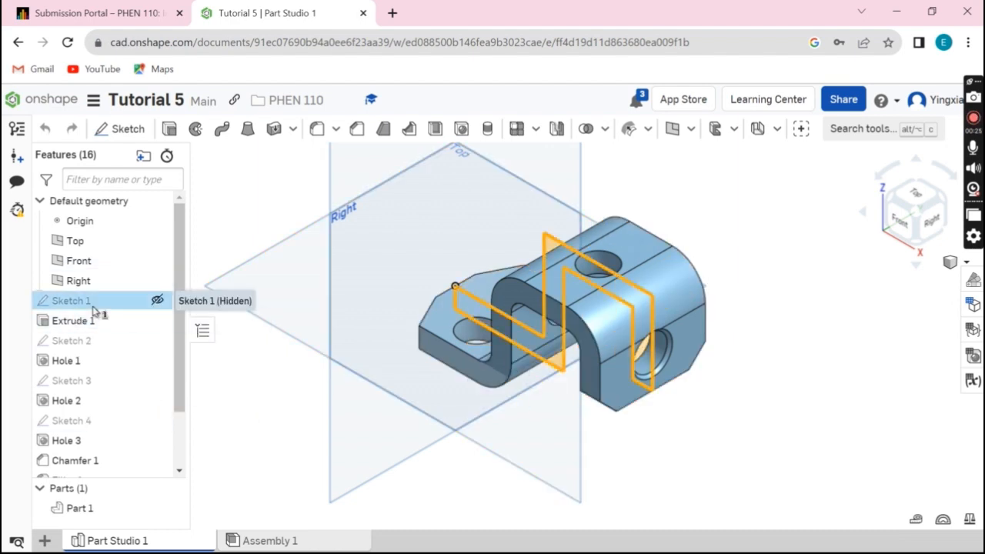
pyautogui.doubleClick(93, 309)
pyautogui.rightClick(670, 439)
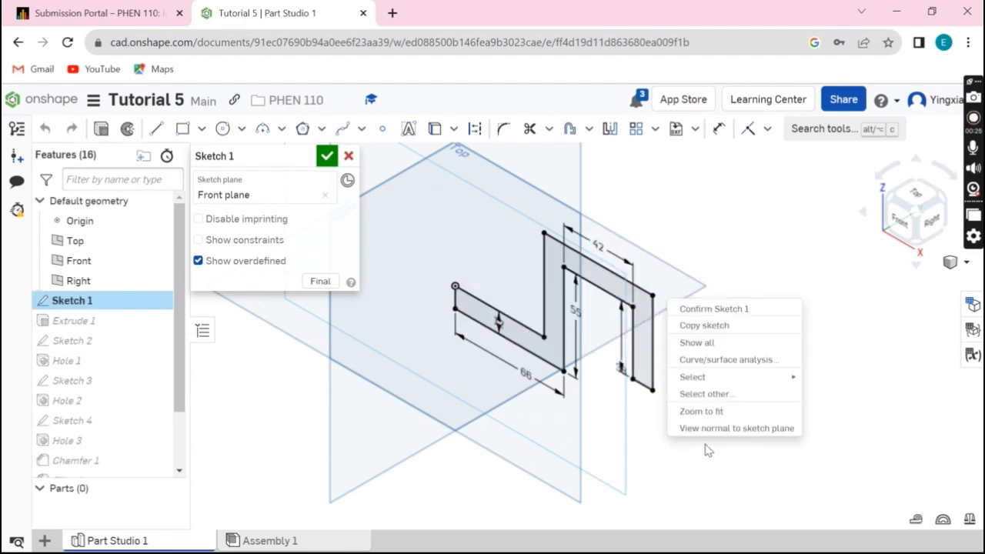
pyautogui.click(714, 429)
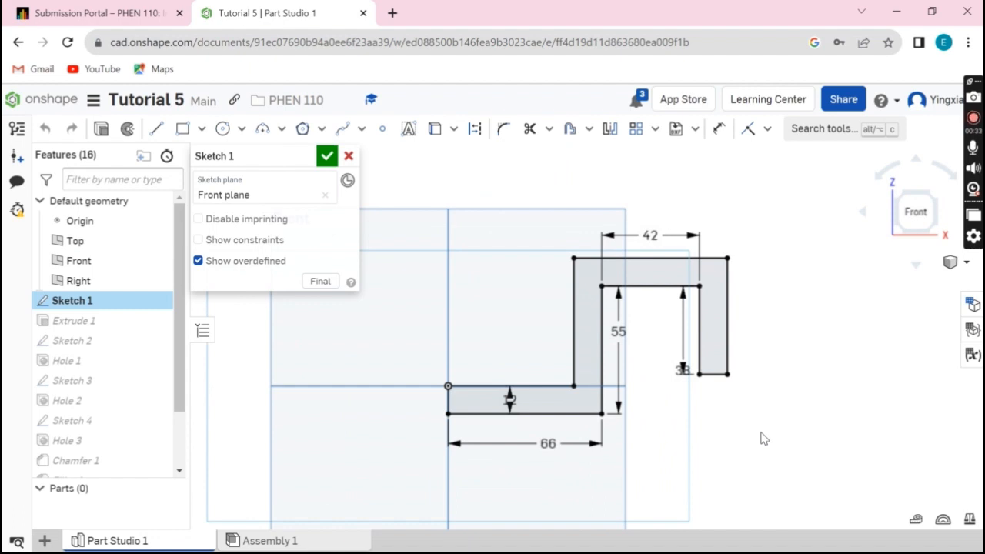
pyautogui.scroll(2, 642, 444)
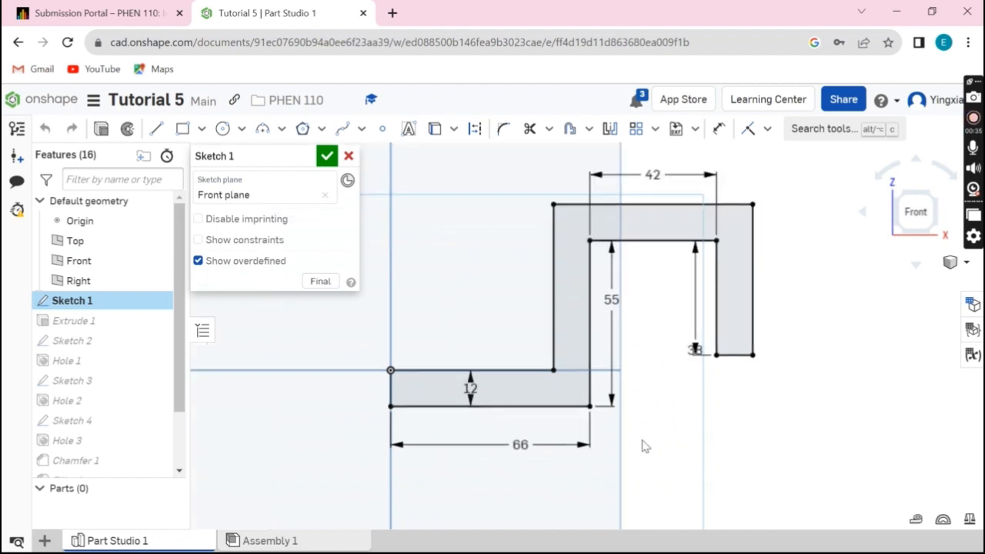
pyautogui.scroll(2, 759, 413)
pyautogui.scroll(-2, 785, 365)
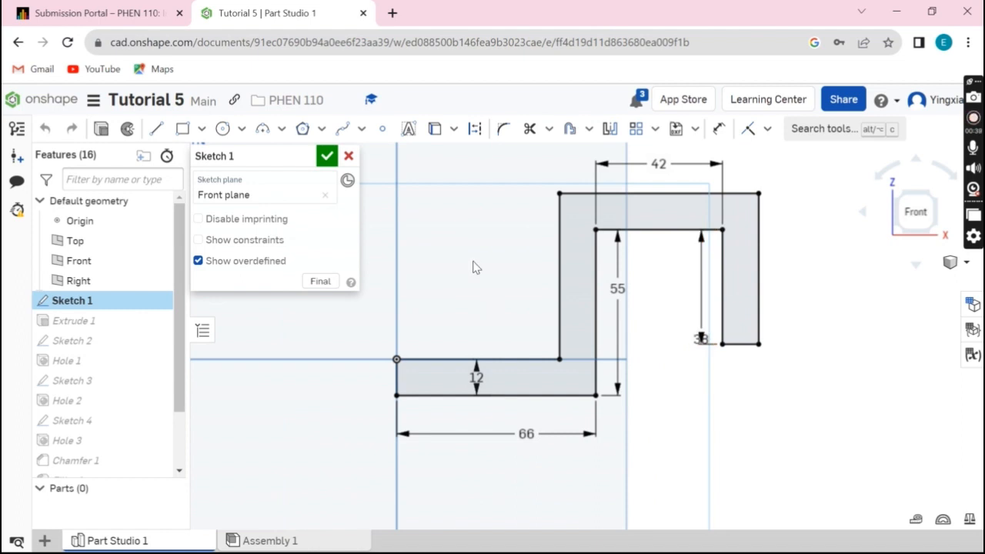
pyautogui.click(325, 157)
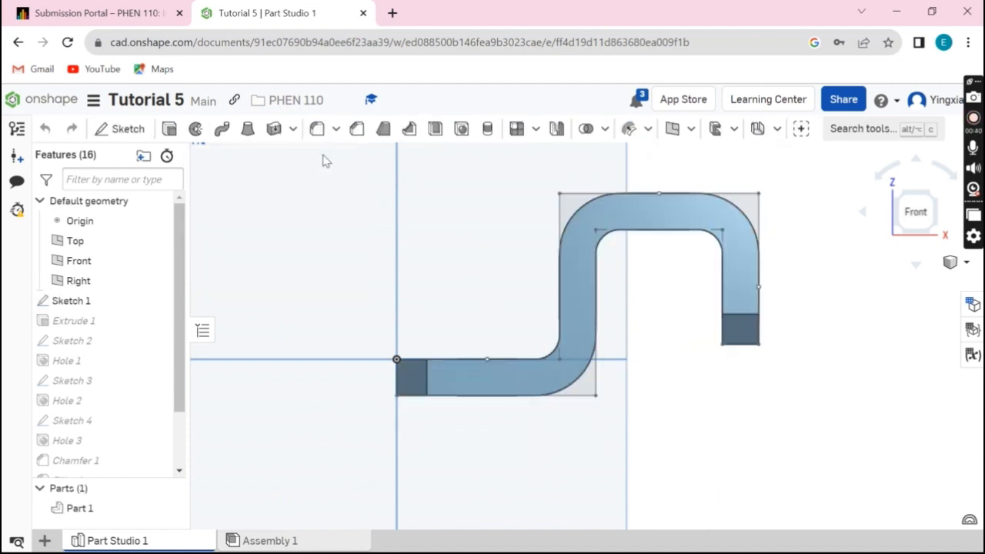
# Open Extrude 1 to examine its depth and symmetric settings, and close the feature
pyautogui.moveTo(683, 320); pyautogui.dragTo(651, 334, button='right')
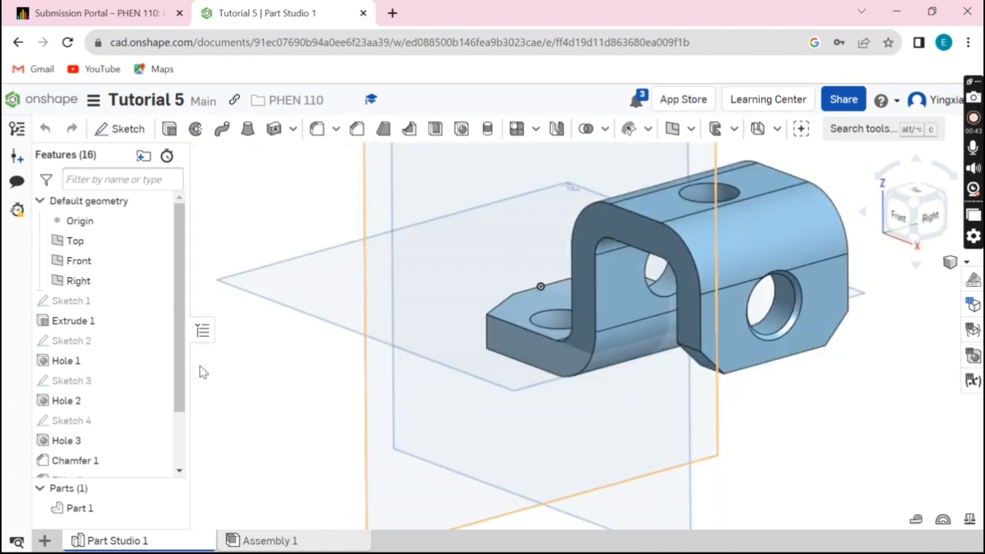
pyautogui.click(83, 324)
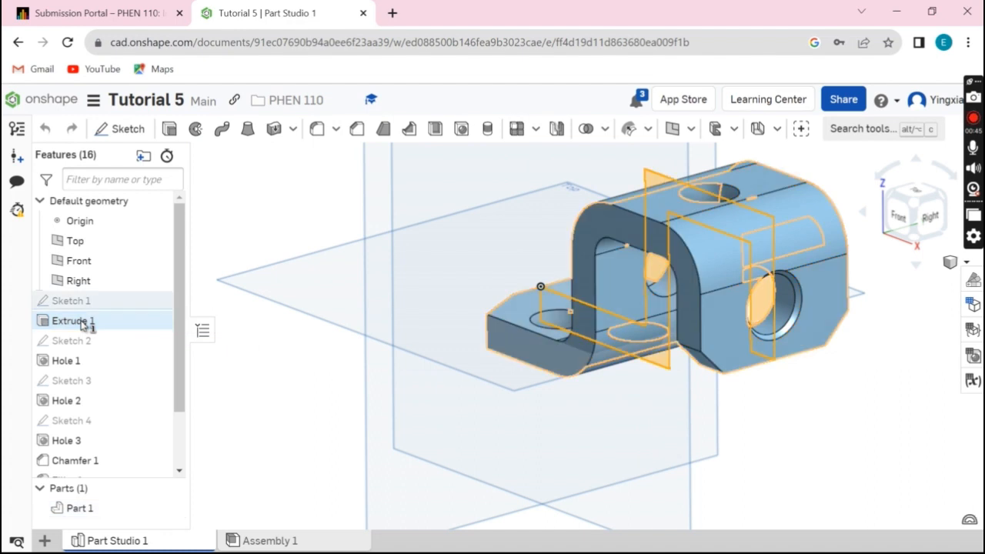
pyautogui.doubleClick(84, 322)
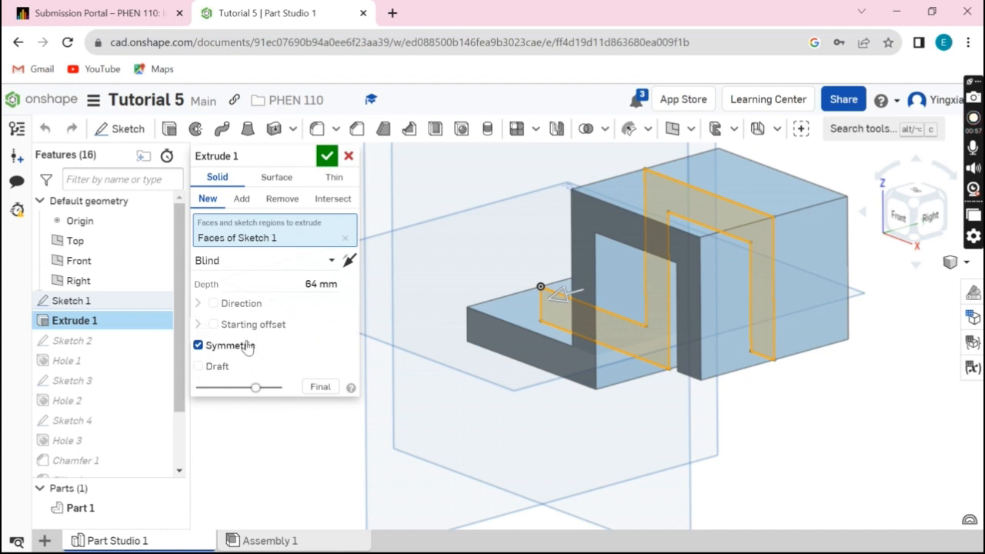
pyautogui.click(327, 157)
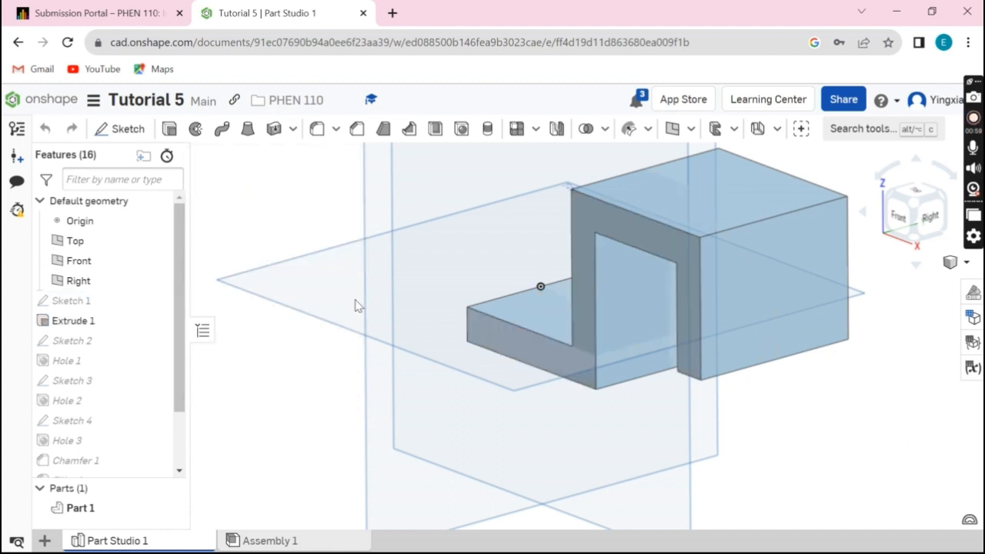
# Open Sketch 2, view it normal to the sketch plane, examine how the hole point is dimensioned, and close the sketch
pyautogui.click(90, 343)
pyautogui.doubleClick(91, 344)
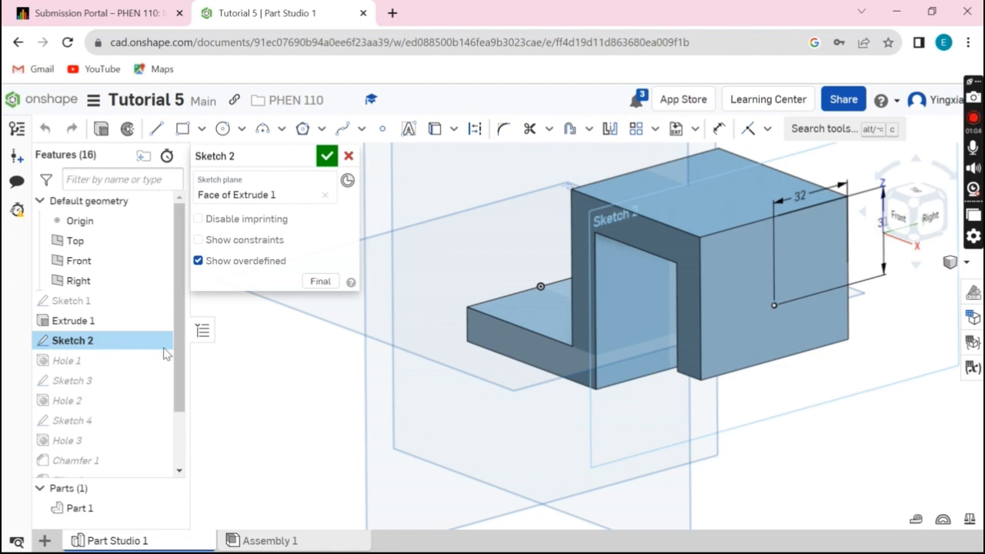
pyautogui.rightClick(837, 413)
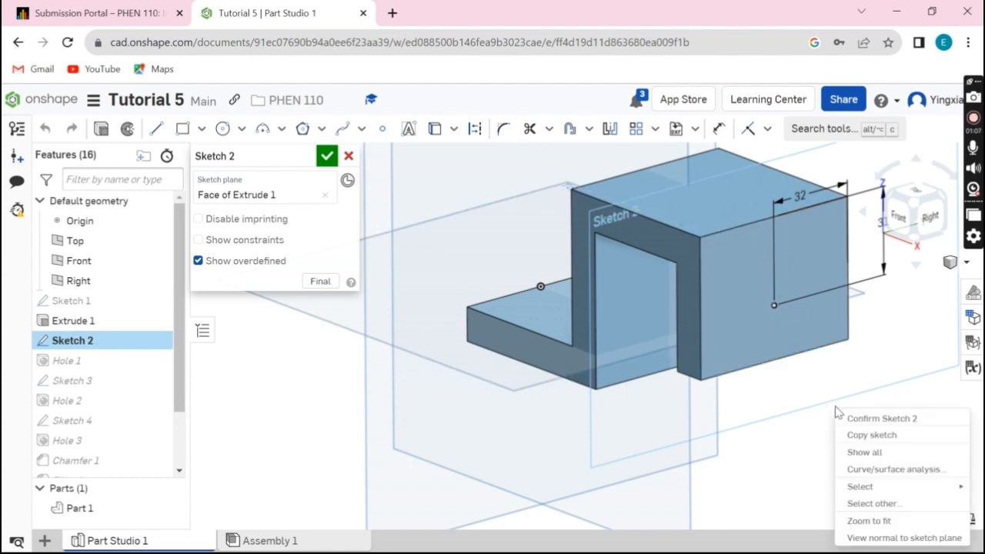
pyautogui.click(872, 538)
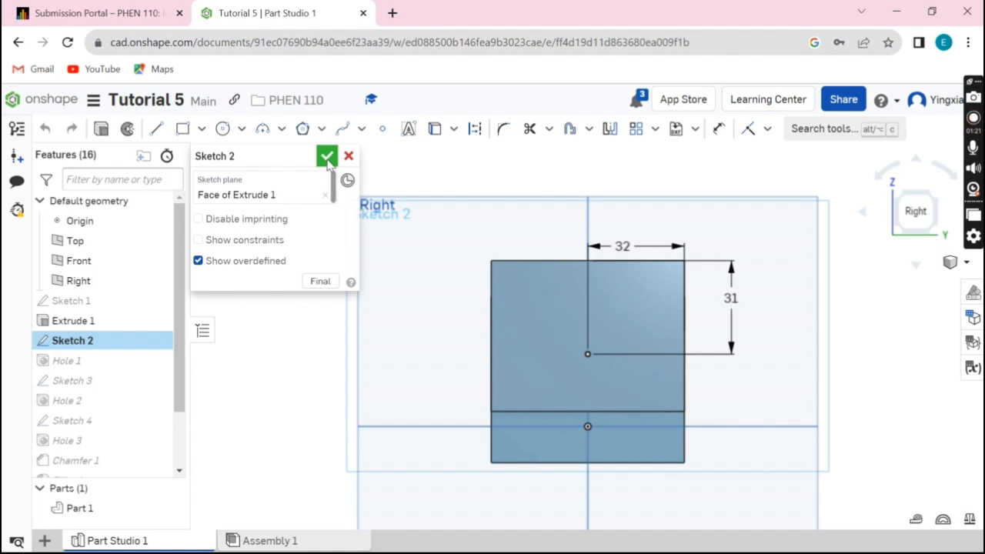
pyautogui.click(327, 157)
# Start a new Hole feature to examine its type, end condition and size settings, and cancel it
pyautogui.moveTo(431, 381); pyautogui.dragTo(455, 385, button='right')
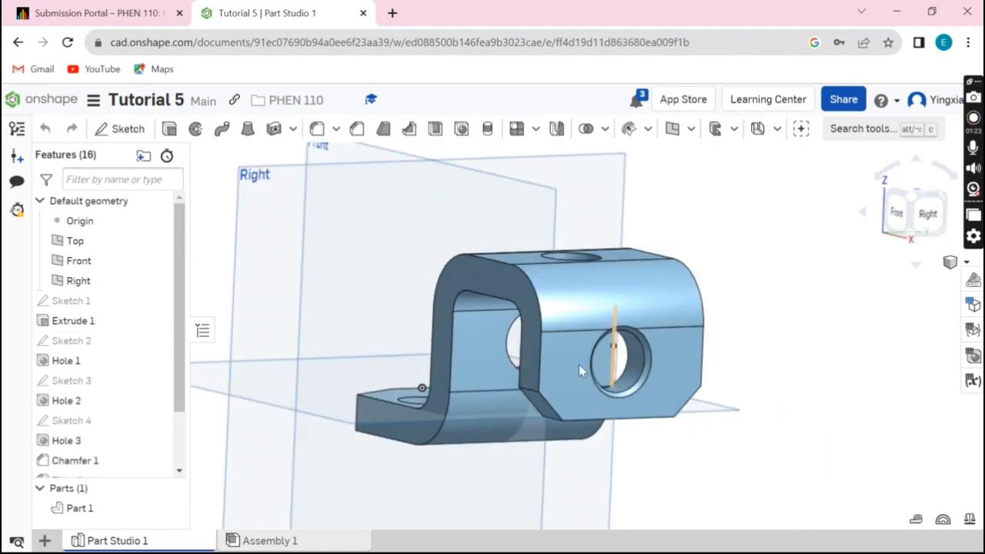
pyautogui.click(464, 139)
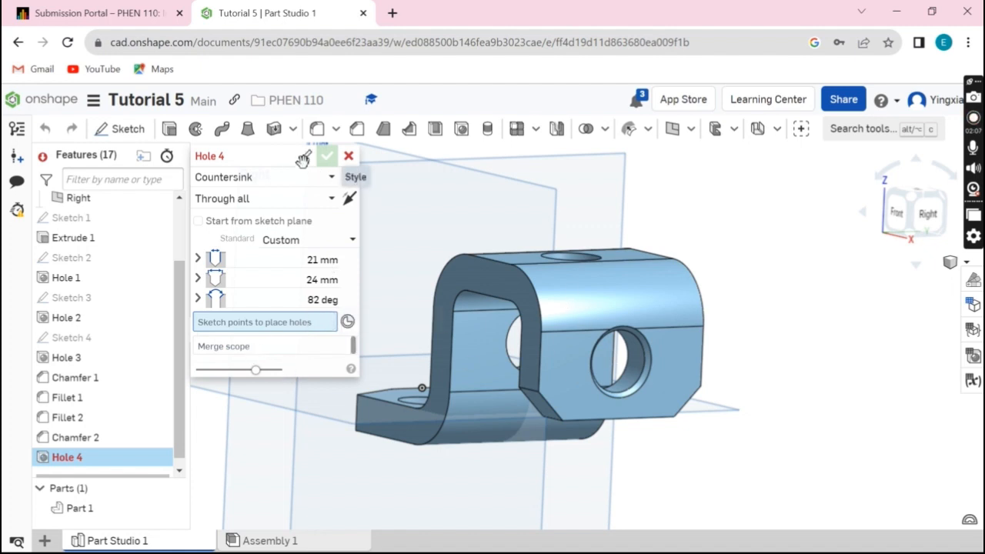
pyautogui.click(349, 155)
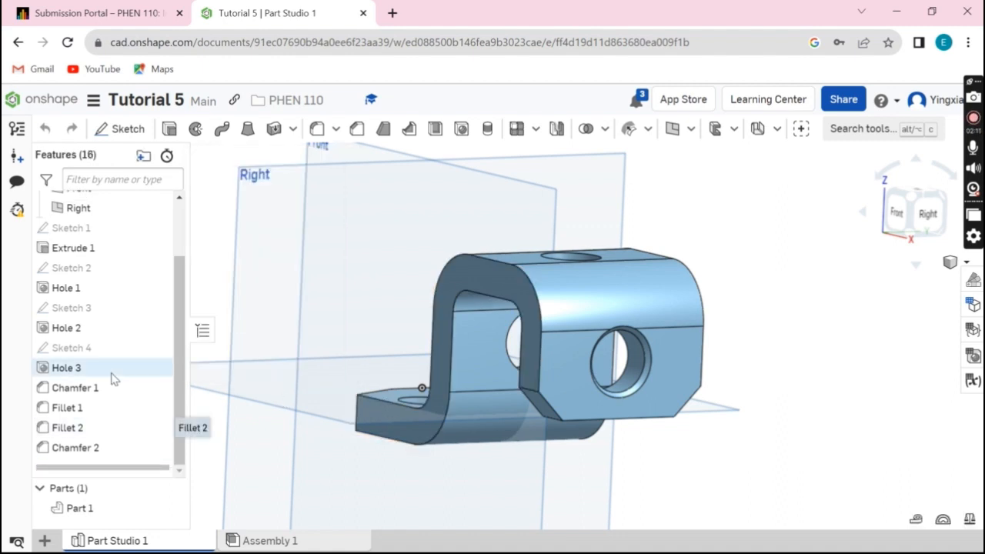
# Open Sketch 3 on the bracket's upper face, view it normal to the sketch plane, examine the point's dimensions, and close the sketch
pyautogui.click(87, 308)
pyautogui.doubleClick(87, 308)
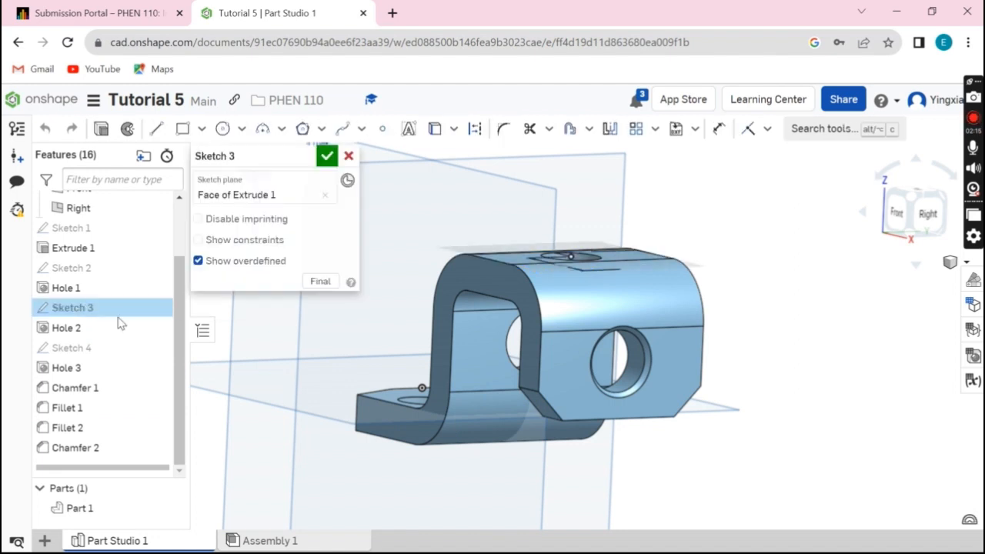
pyautogui.rightClick(768, 235)
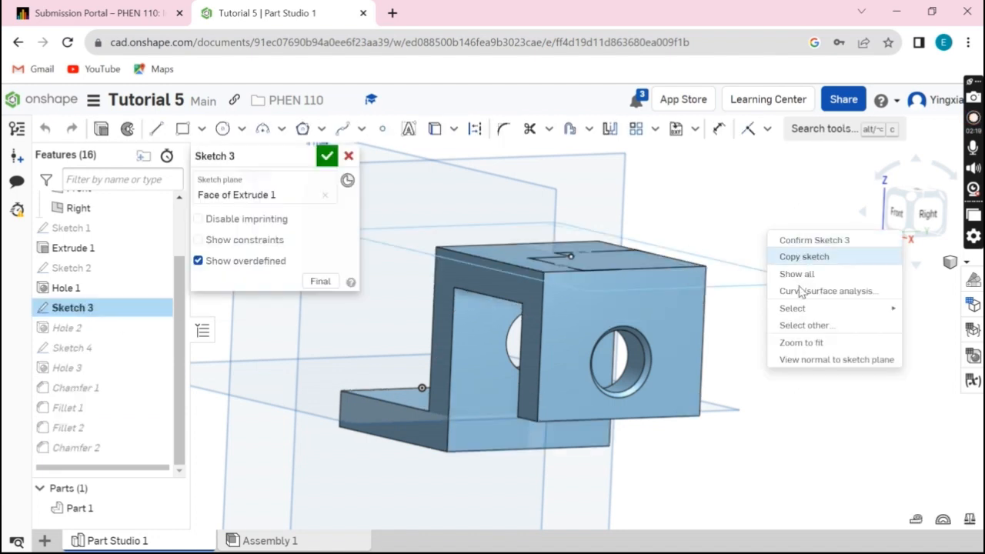
pyautogui.click(800, 360)
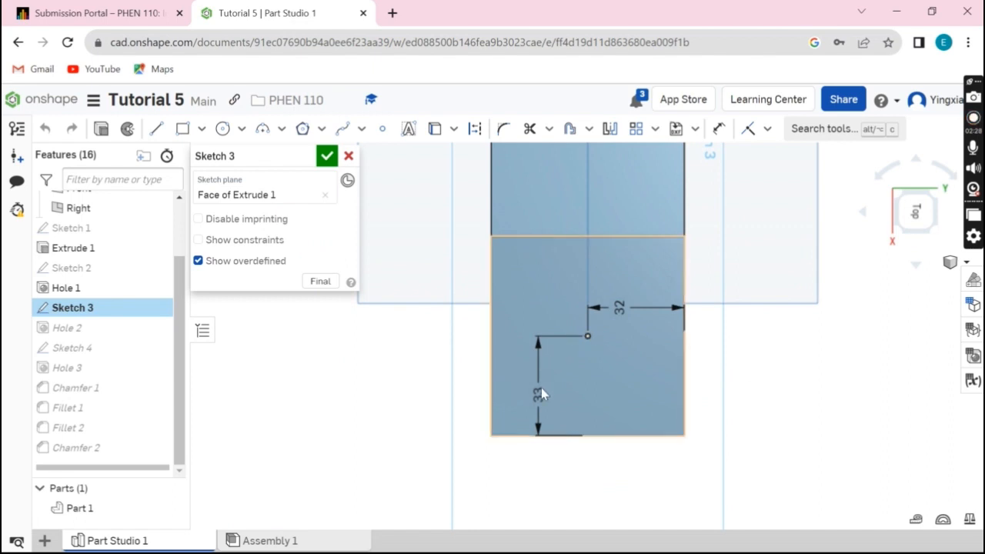
pyautogui.scroll(2, 604, 340)
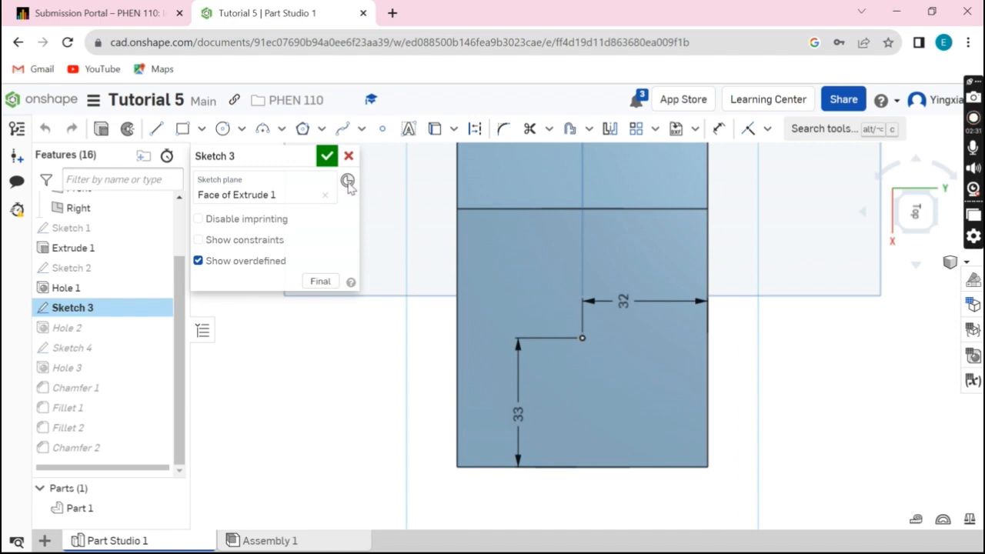
pyautogui.click(326, 159)
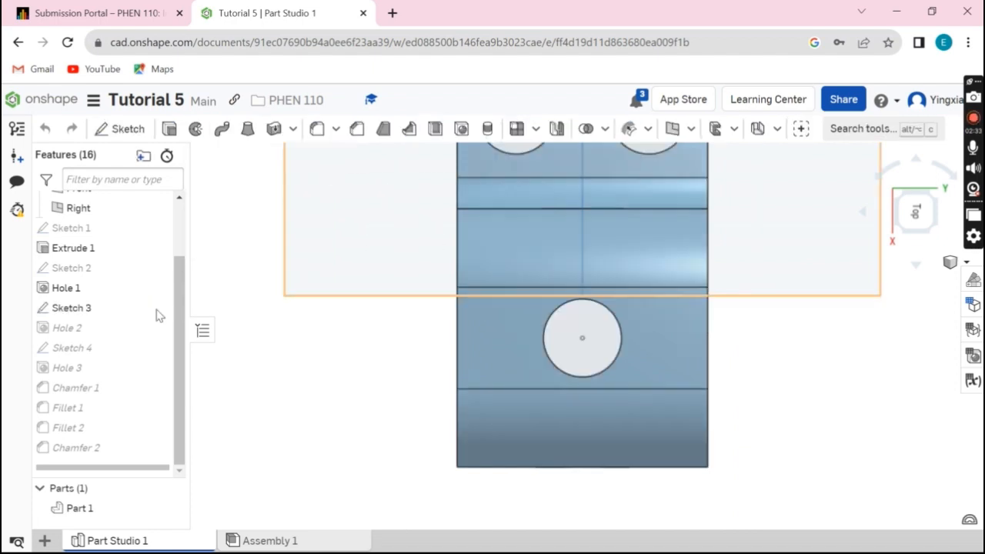
# Open Hole 2 to examine its type, end condition, diameter and placement point, and close the feature
pyautogui.doubleClick(68, 330)
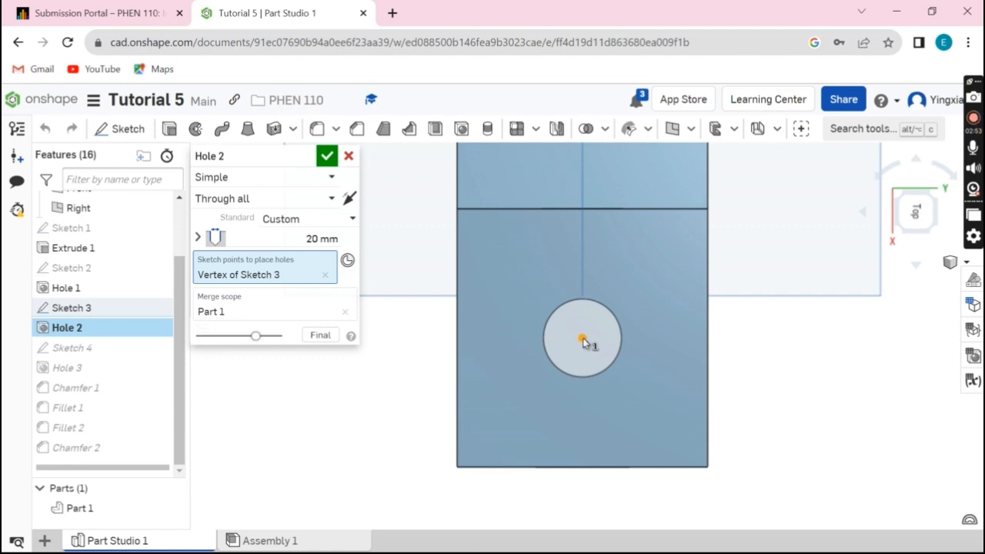
pyautogui.click(327, 158)
pyautogui.scroll(3, 429, 285)
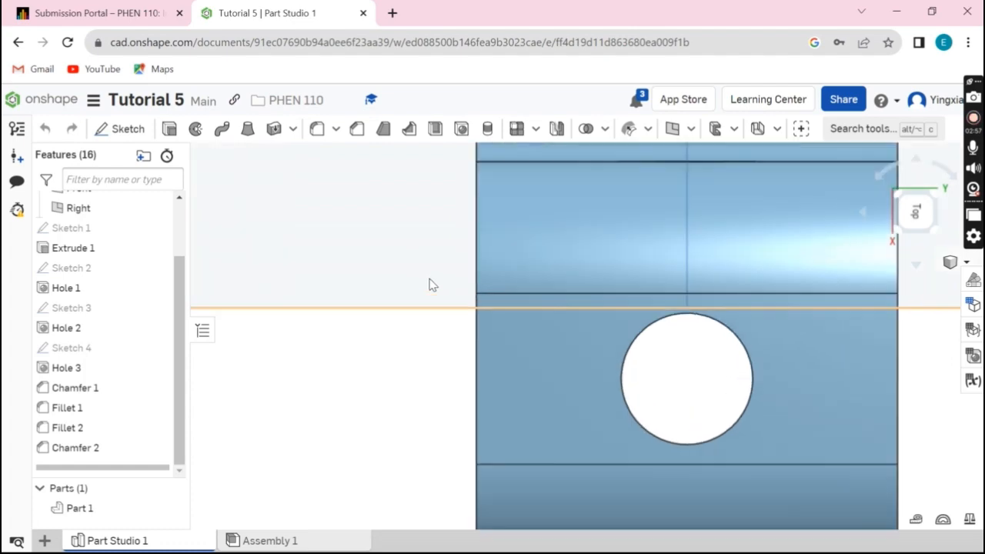
pyautogui.scroll(-5, 431, 283)
# Examine the two point locations in Sketch 4 normal to its plane and the Hole 3 settings that use them, closing each one
pyautogui.moveTo(431, 281); pyautogui.dragTo(452, 332, button='right')
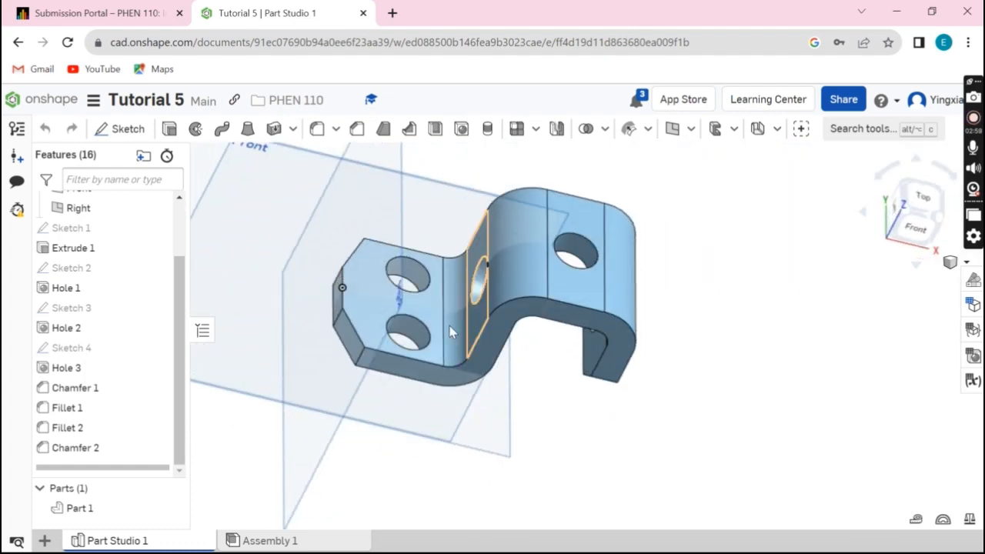
pyautogui.doubleClick(71, 348)
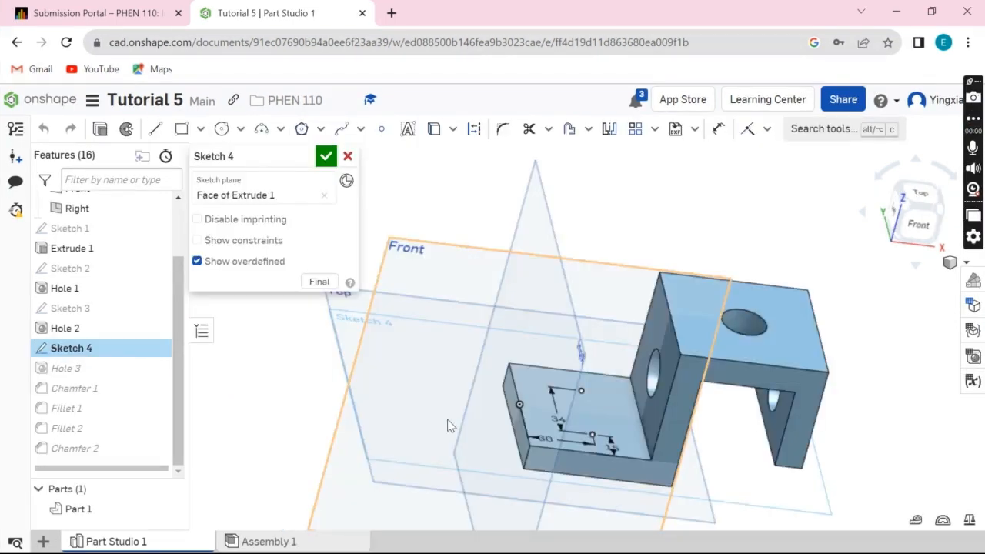
pyautogui.rightClick(450, 426)
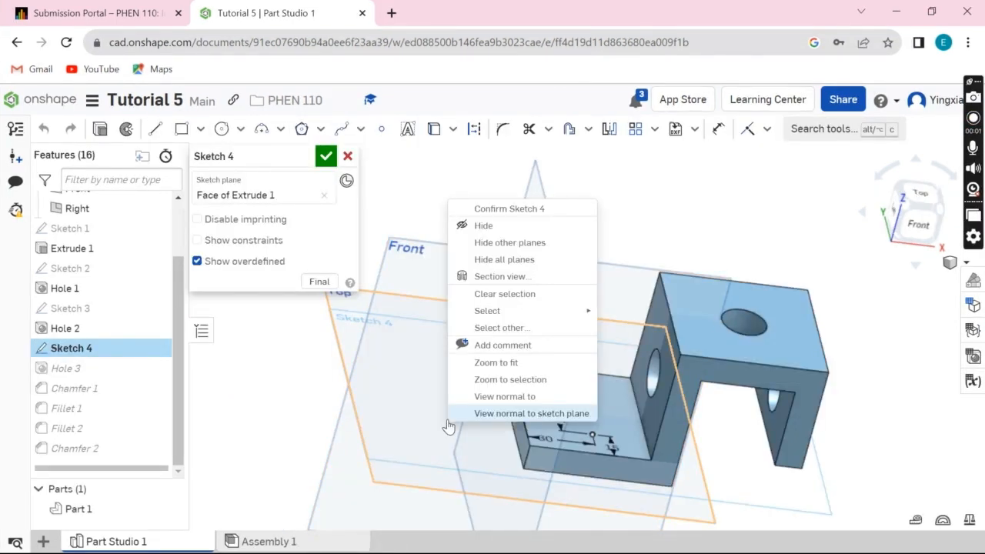
pyautogui.click(529, 414)
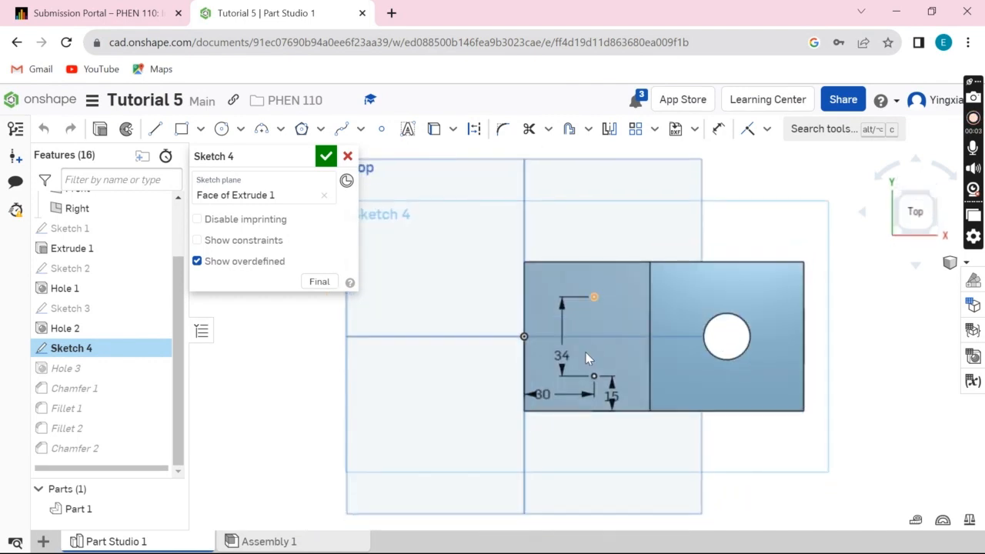
pyautogui.scroll(2, 682, 442)
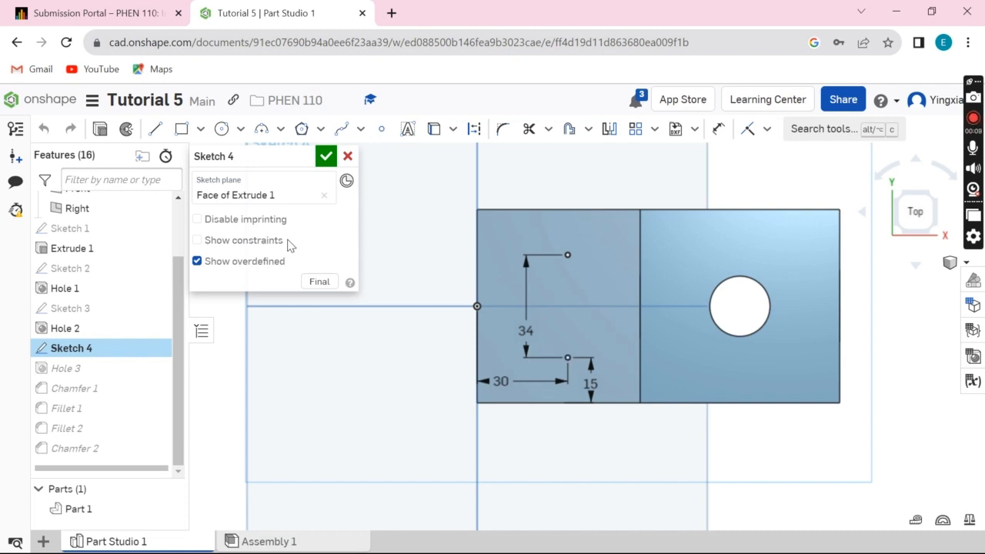
pyautogui.click(324, 158)
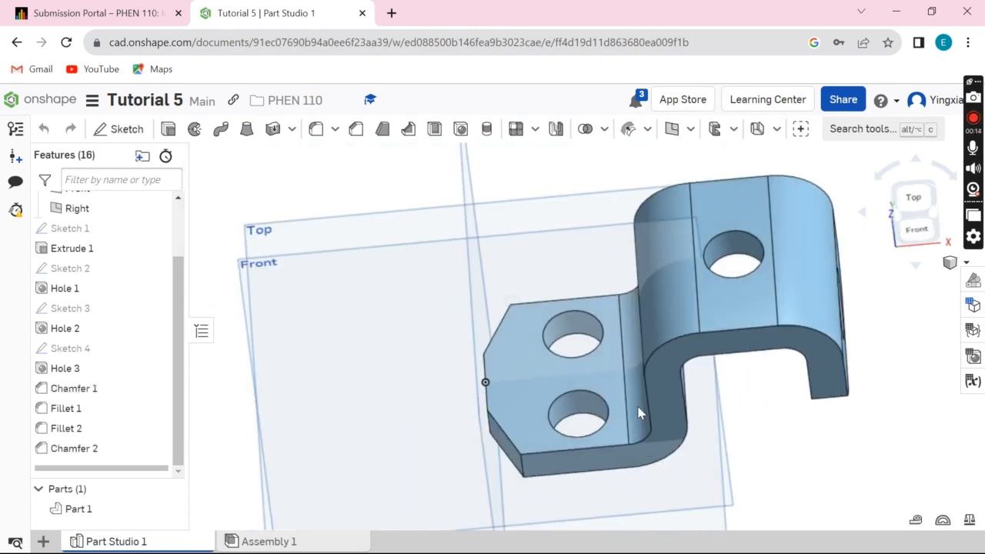
pyautogui.doubleClick(66, 368)
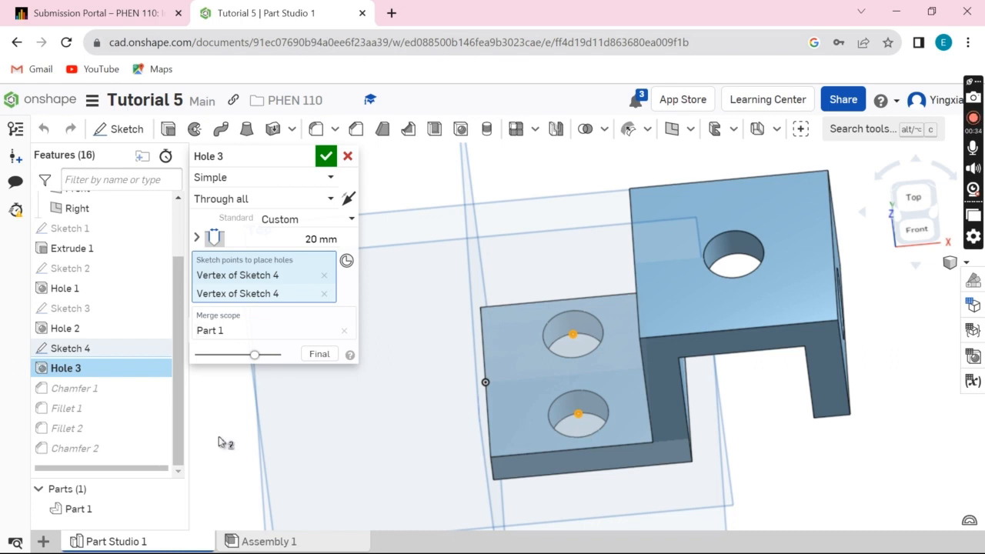
pyautogui.click(327, 157)
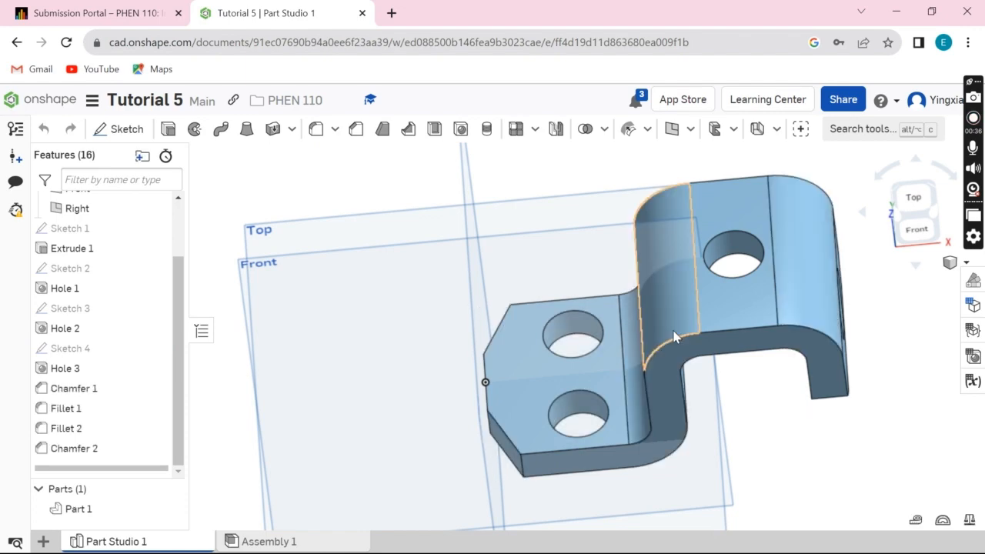
# Open Chamfer 1 to examine its selected edges, chamfer type and two distances on the lower flange, and close the feature
pyautogui.moveTo(752, 418)
pyautogui.mouseDown(button='right')
pyautogui.moveTo(755, 392)
pyautogui.moveTo(645, 394)
pyautogui.moveTo(796, 396)
pyautogui.moveTo(786, 387)
pyautogui.moveTo(757, 400)
pyautogui.moveTo(776, 408)
pyautogui.moveTo(757, 392)
pyautogui.moveTo(757, 402)
pyautogui.mouseUp(button='right')
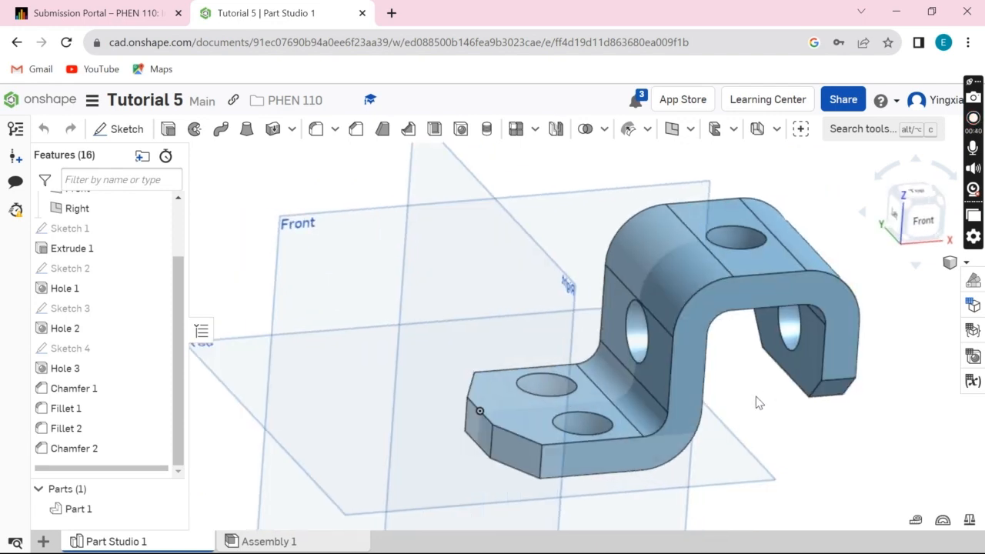
pyautogui.click(83, 388)
pyautogui.doubleClick(83, 389)
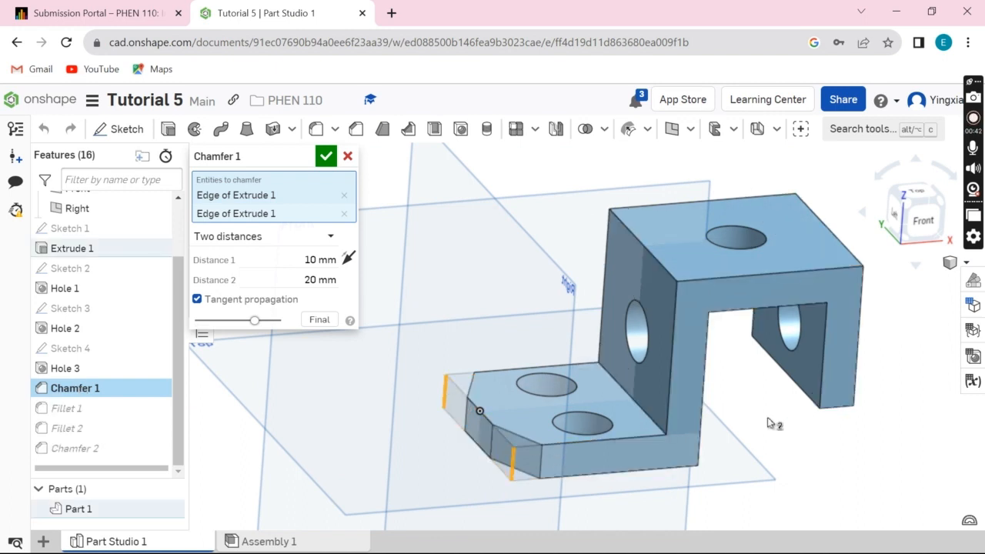
pyautogui.moveTo(768, 418); pyautogui.dragTo(773, 426, button='right')
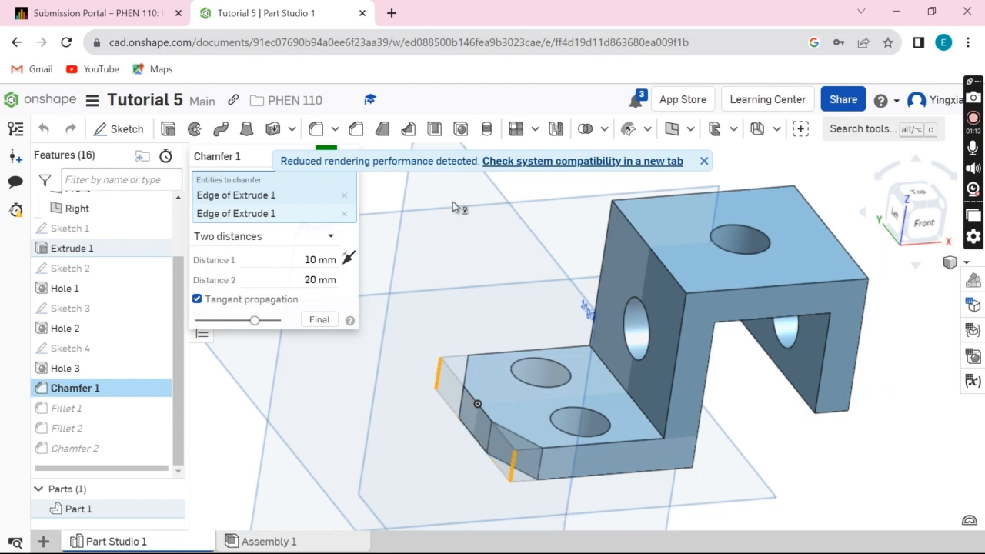
pyautogui.click(704, 161)
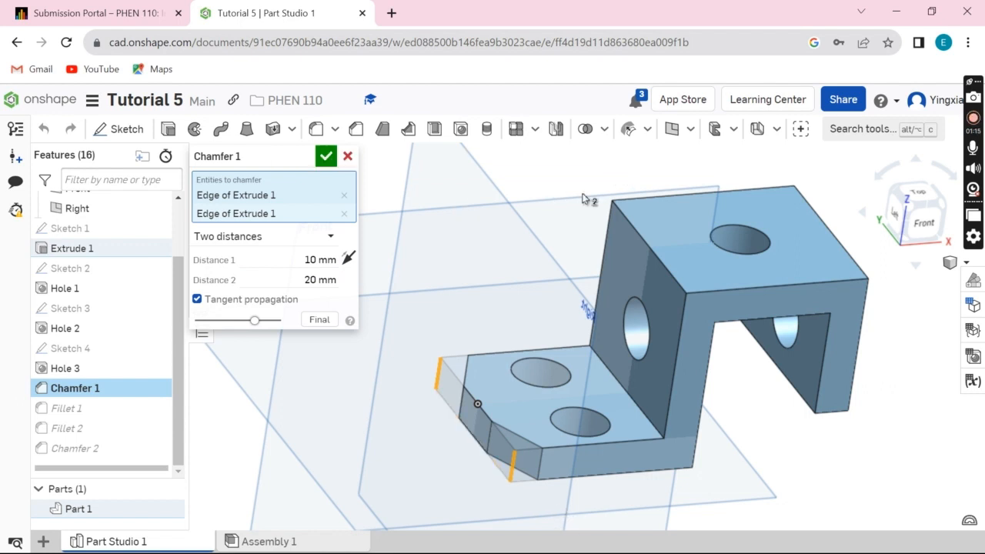
pyautogui.click(326, 158)
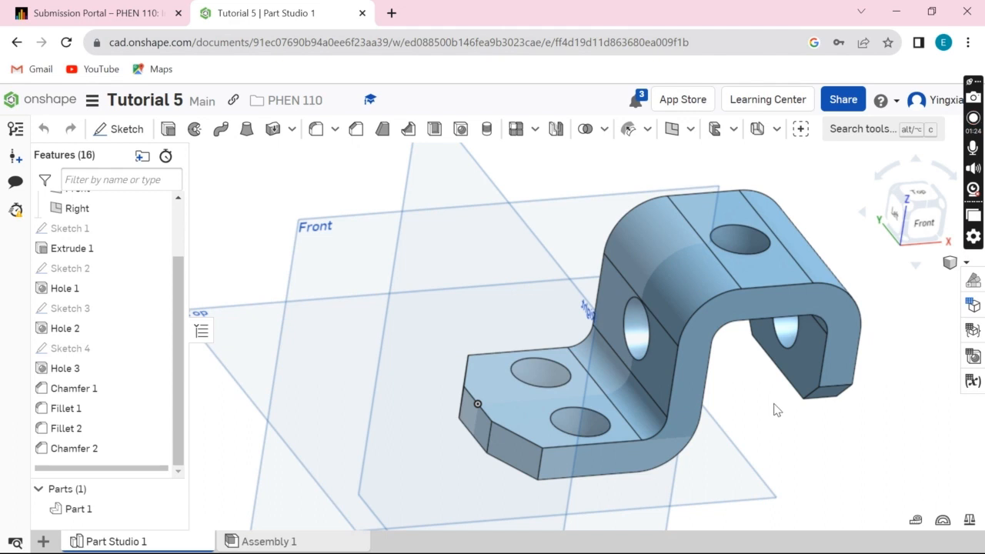
# Open Fillet 1 to examine its three inner bend edges and radius setting, and close the feature
pyautogui.moveTo(786, 401); pyautogui.dragTo(712, 407, button='right')
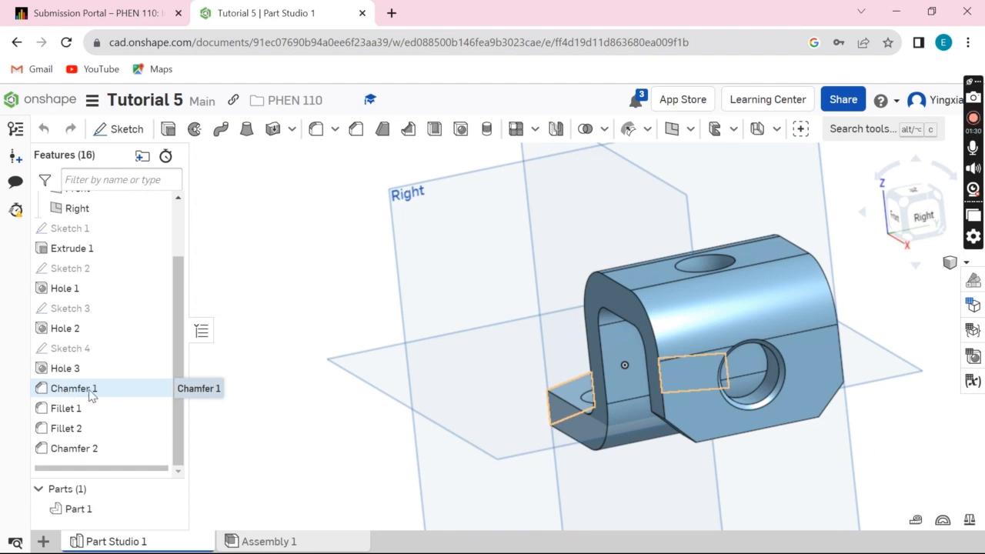
pyautogui.moveTo(536, 415); pyautogui.dragTo(624, 435, button='right')
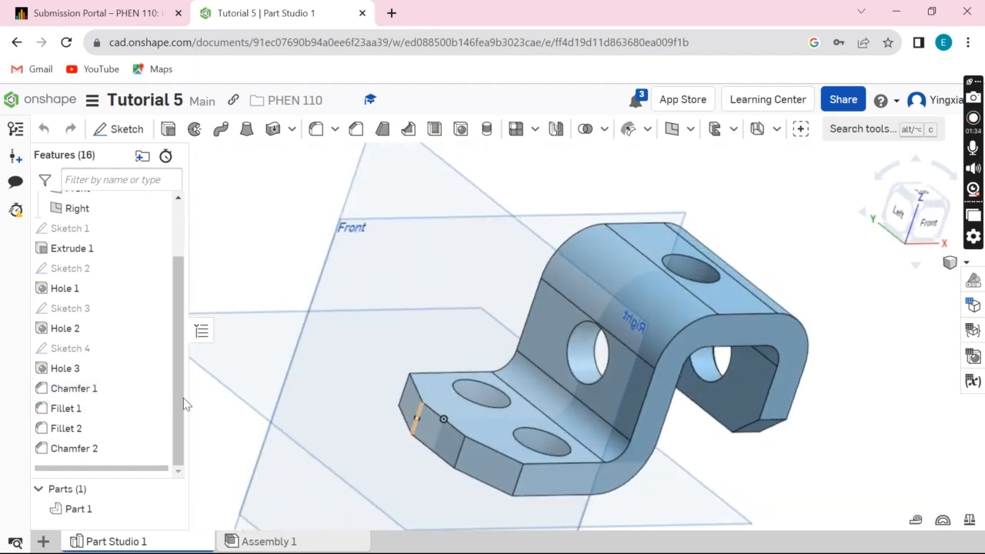
pyautogui.moveTo(332, 445); pyautogui.dragTo(312, 432, button='right')
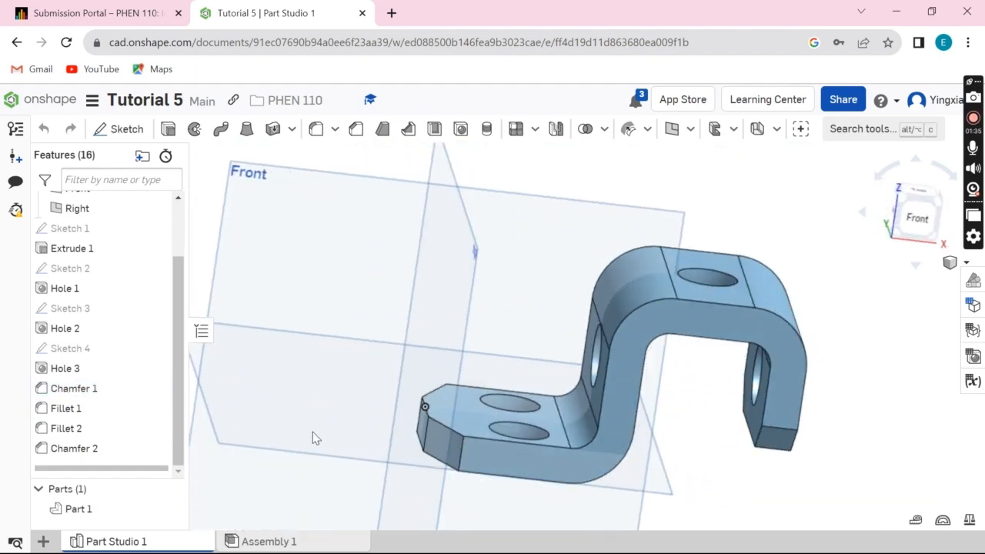
pyautogui.click(85, 414)
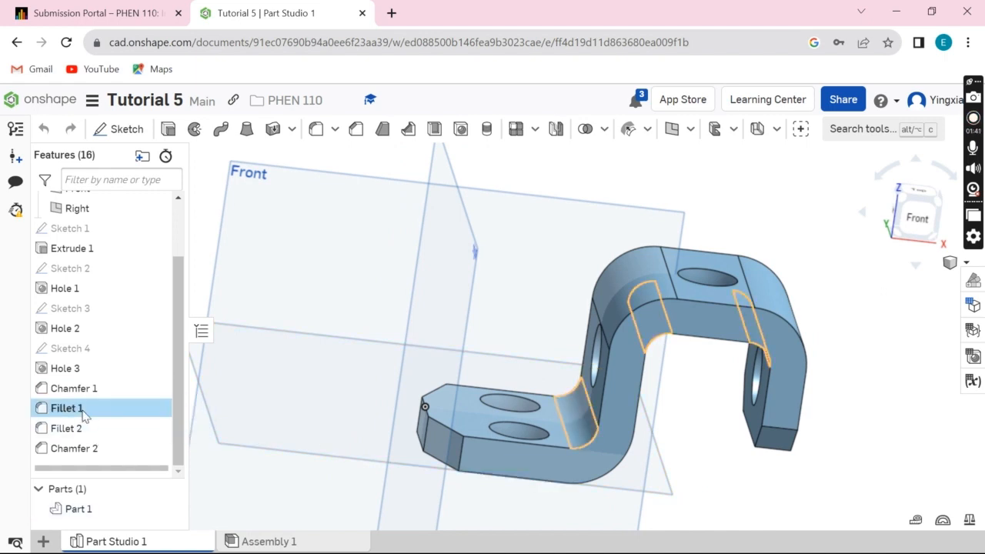
pyautogui.doubleClick(84, 414)
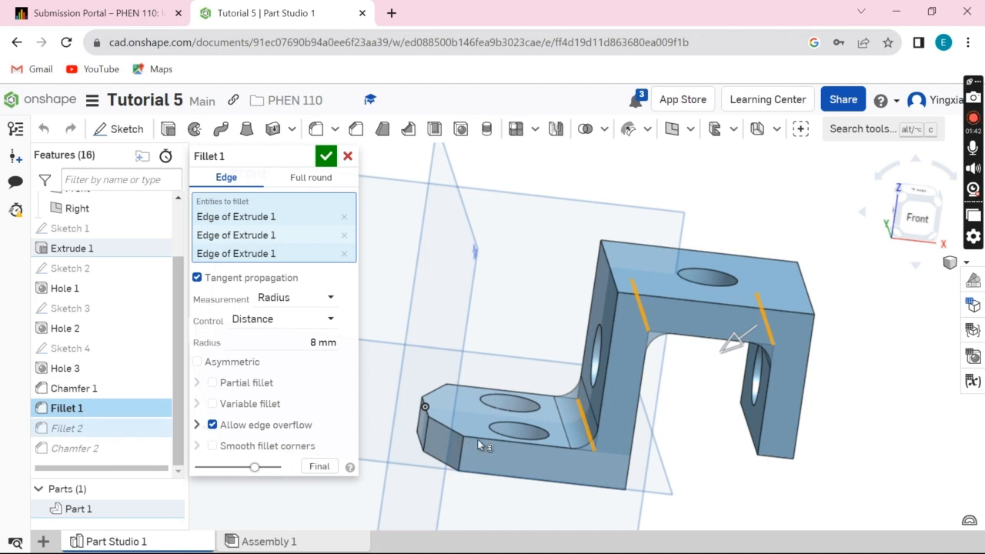
pyautogui.moveTo(673, 464); pyautogui.dragTo(601, 442, button='right')
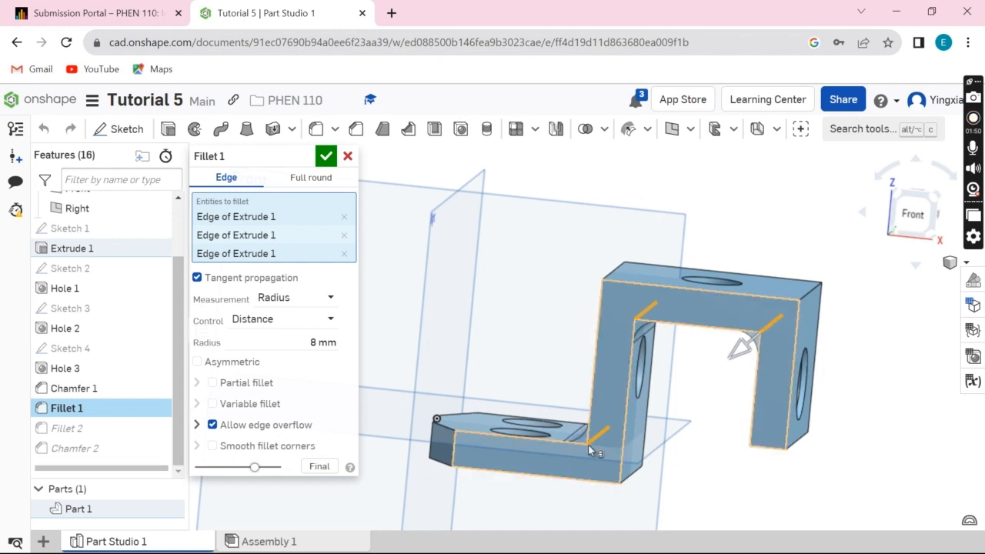
pyautogui.moveTo(589, 446); pyautogui.dragTo(600, 471, button='right')
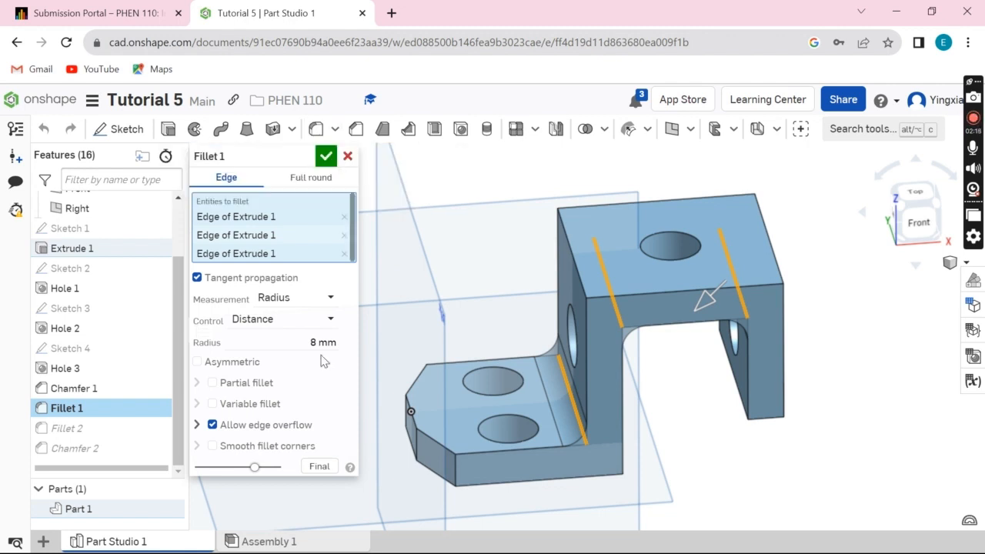
pyautogui.click(323, 158)
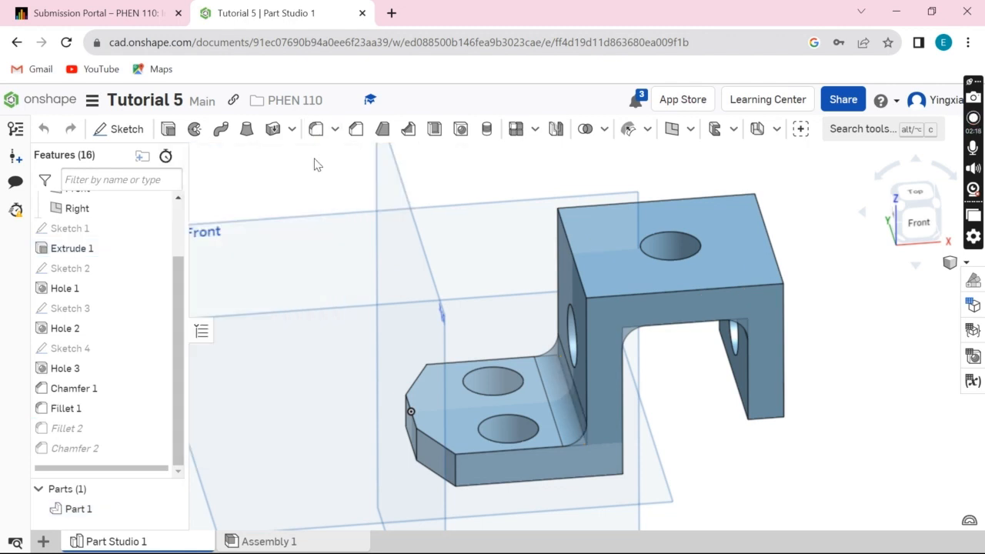
# Open Fillet 2 to examine its three outer bend edges and radius from several angles, and close the feature
pyautogui.click(59, 429)
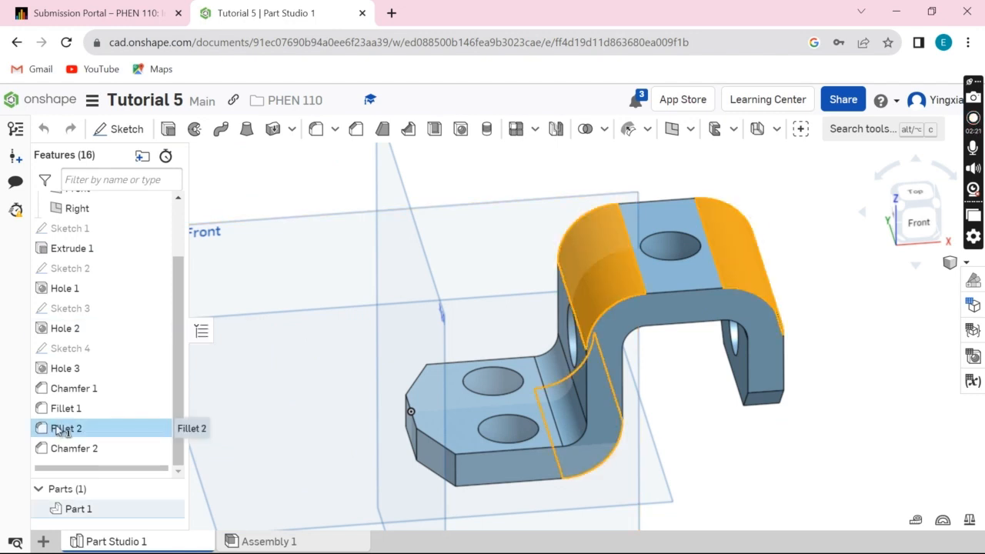
pyautogui.doubleClick(64, 429)
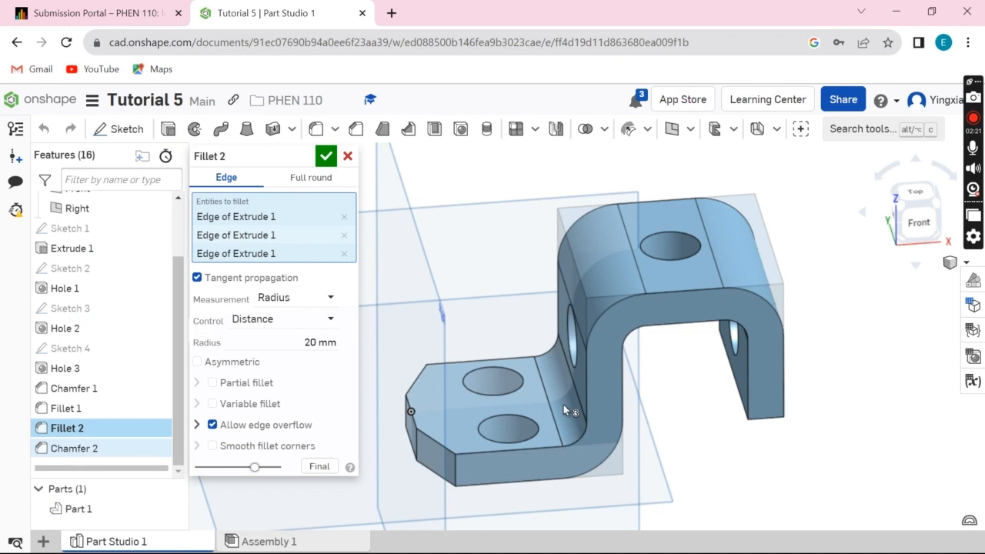
pyautogui.moveTo(564, 405); pyautogui.dragTo(587, 230, button='right')
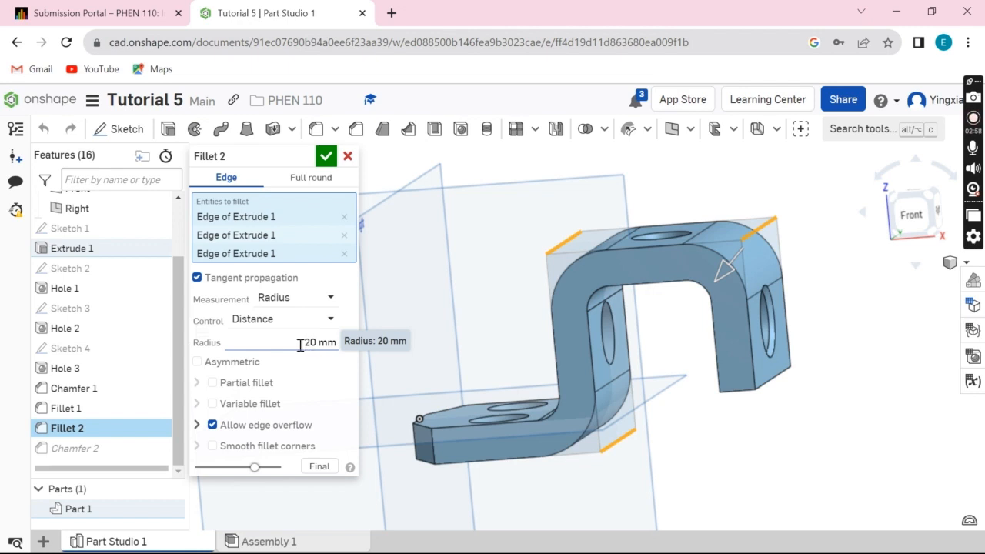
pyautogui.click(326, 158)
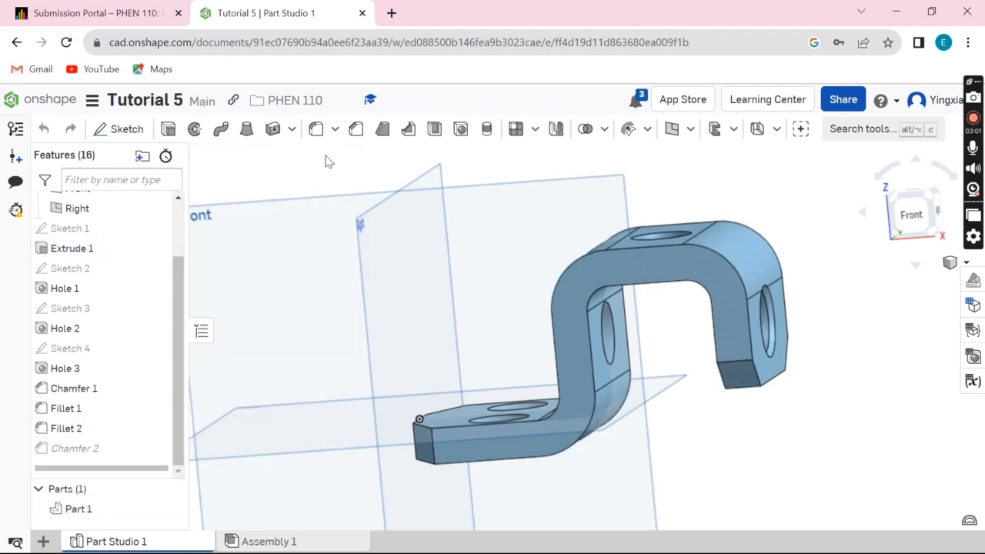
# Open Chamfer 2 to examine its two edges on the bracket's short downward leg and its distance and angle settings
pyautogui.doubleClick(98, 451)
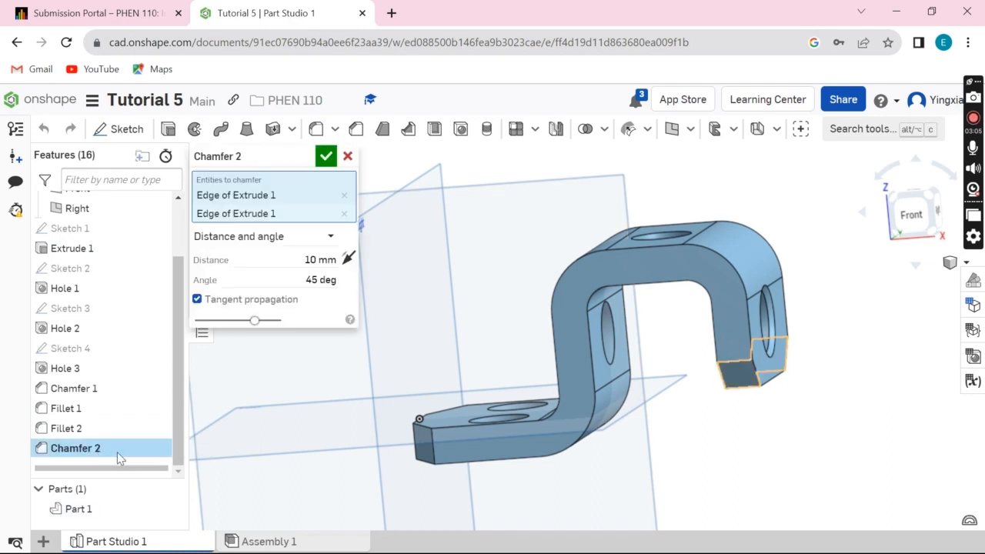
pyautogui.moveTo(813, 446); pyautogui.dragTo(708, 435, button='right')
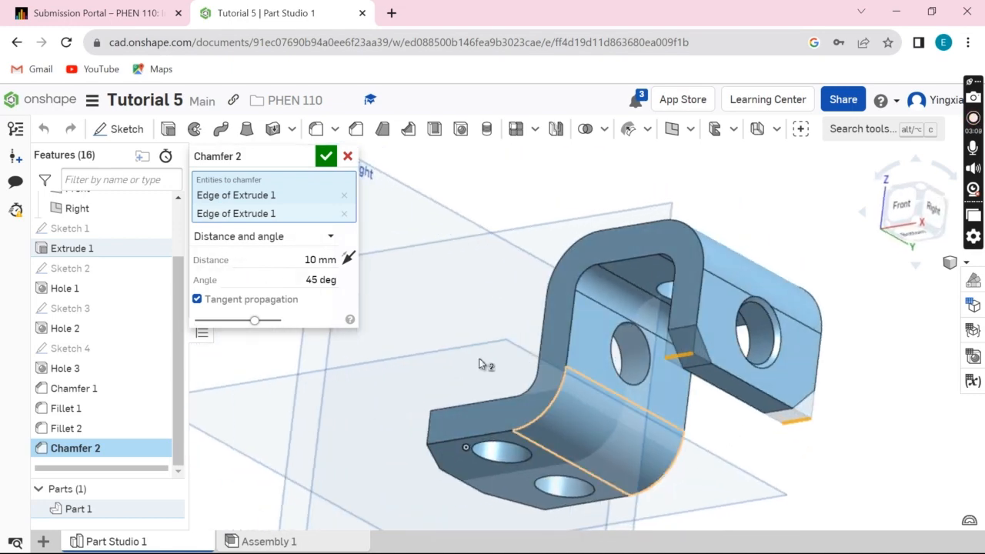